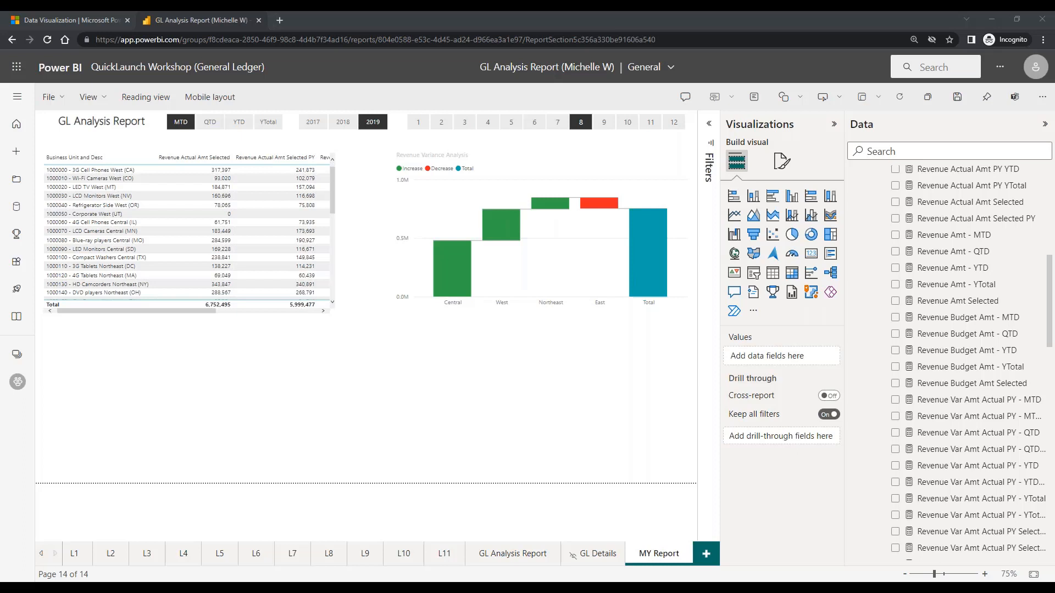
Add an empty scatter chart to the blank area below the business unit table on the MY Report page
left_click(604, 177)
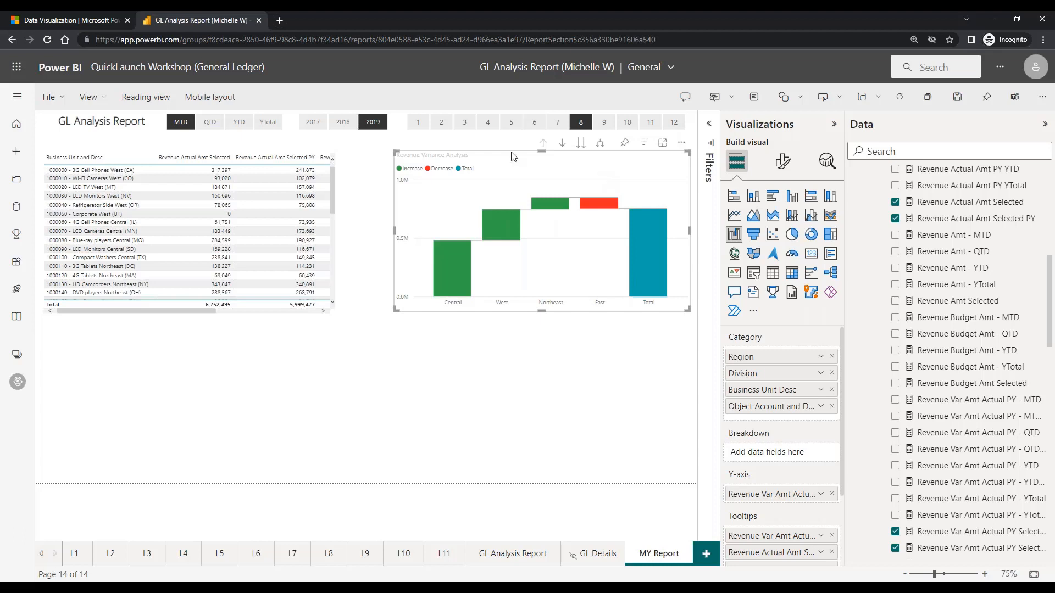
left_click(245, 425)
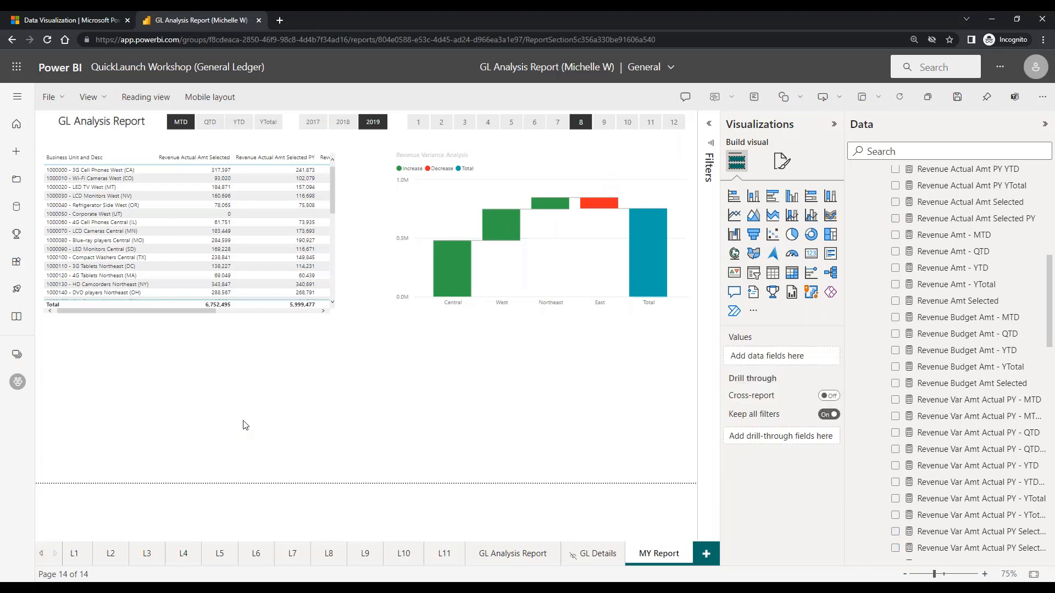
left_click(773, 236)
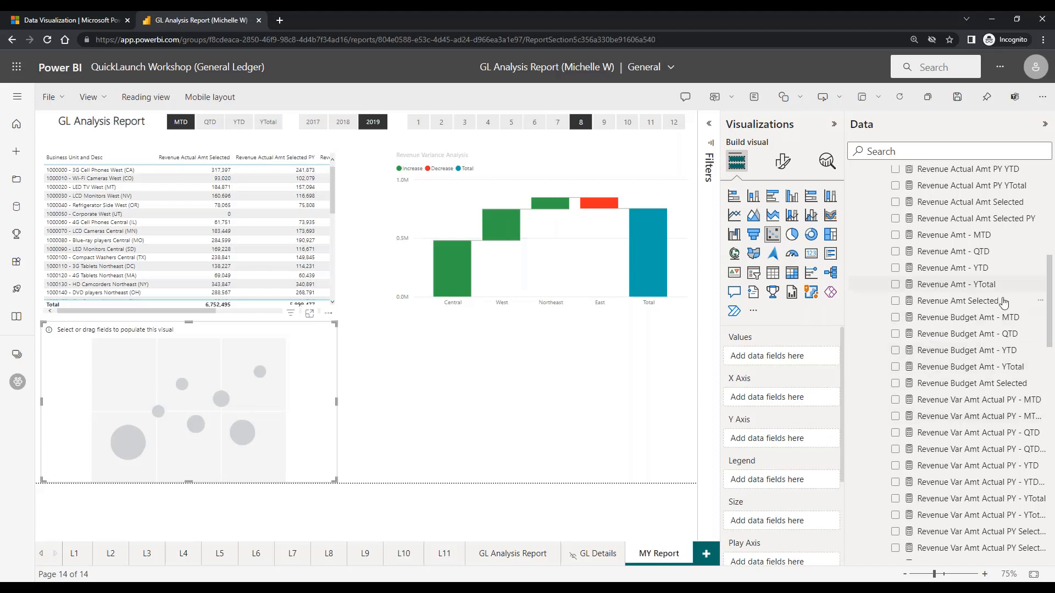
Add Business Unit Desc from the Business Unit table to the scatter chart's Values
scroll(1049, 283, "up", 10)
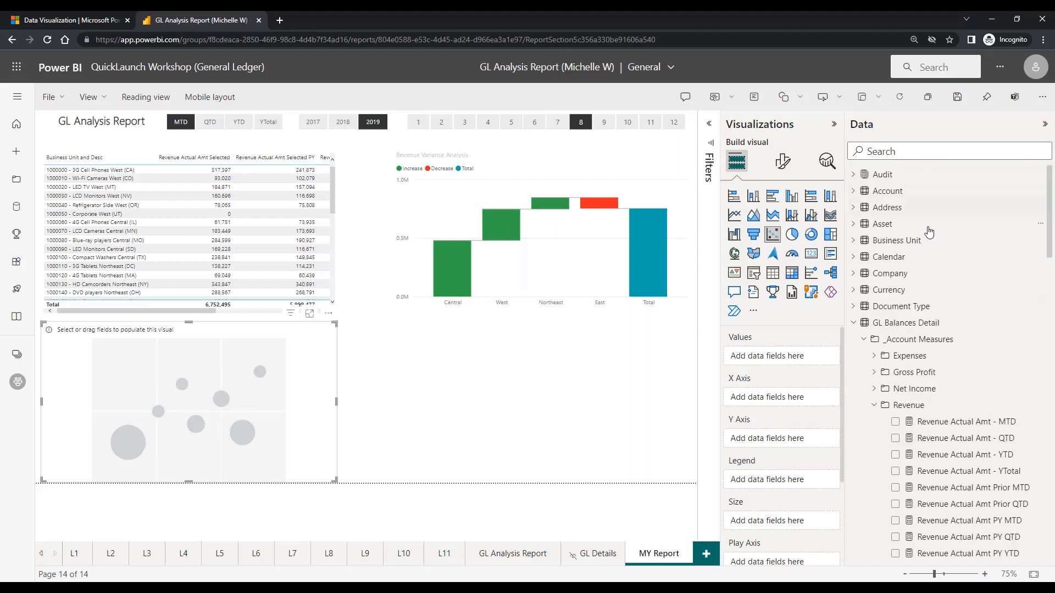
left_click(853, 240)
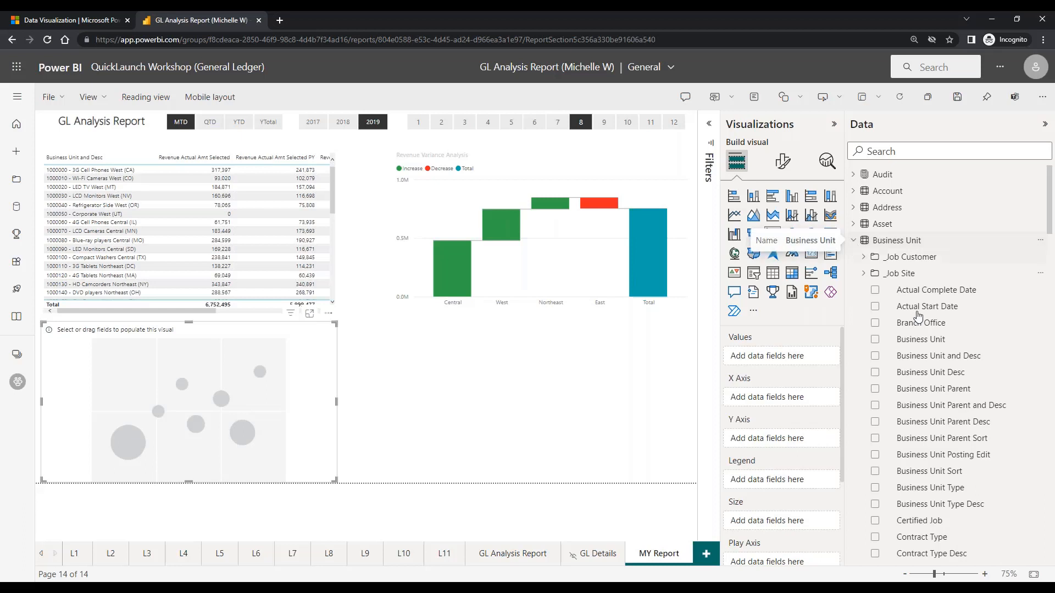
scroll(914, 305, "down", 3)
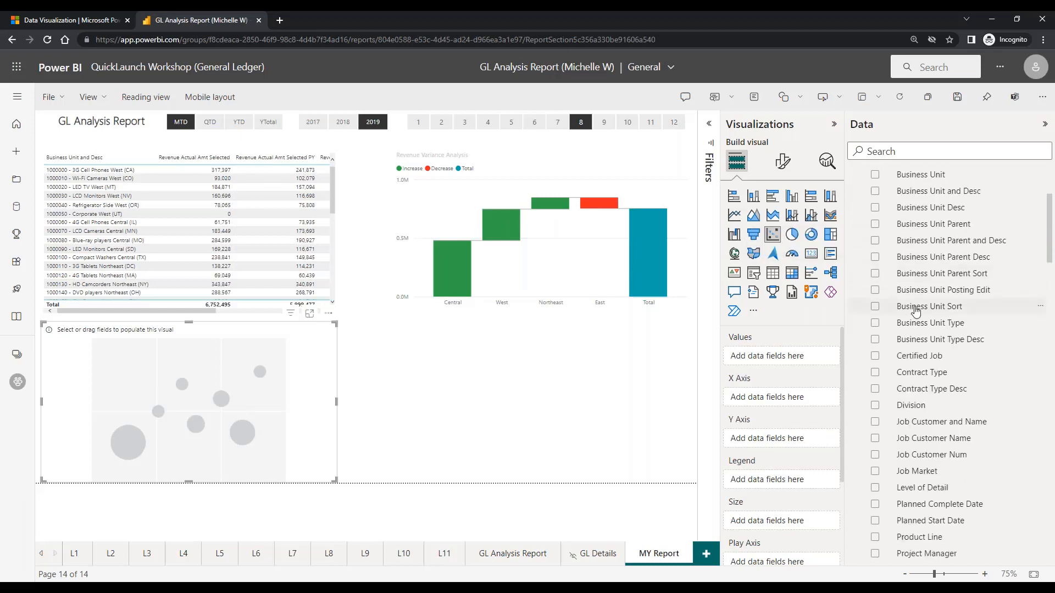
scroll(915, 312, "down", 1)
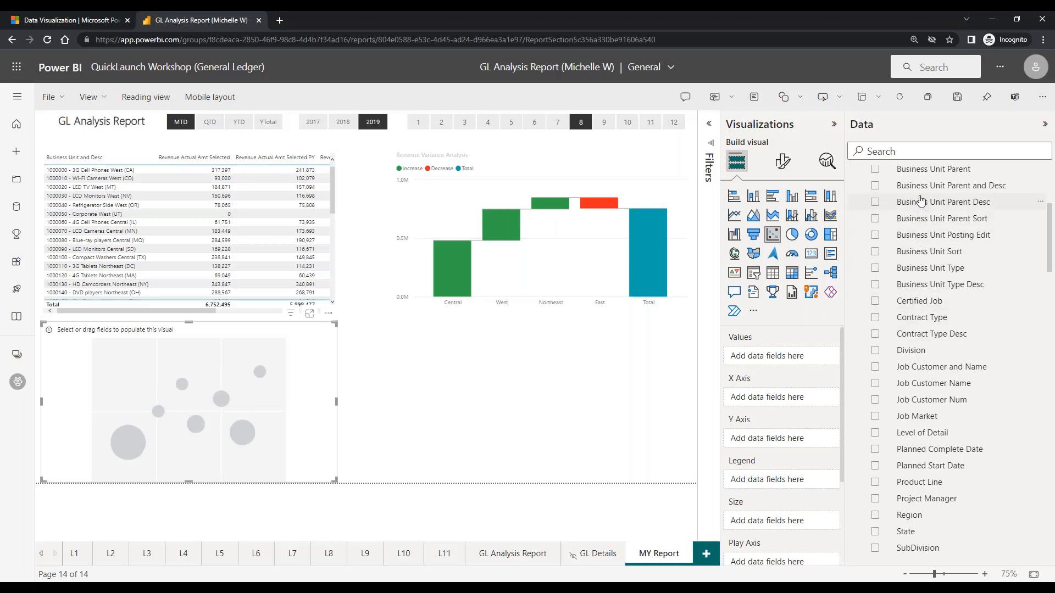
scroll(924, 210, "up", 1)
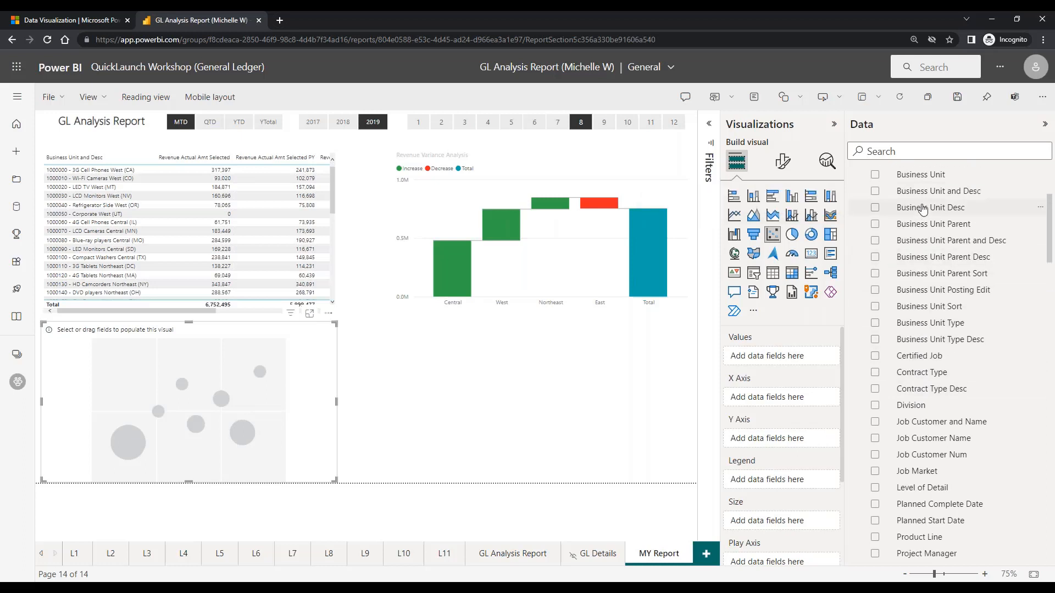
left_click_drag(924, 208, 773, 361)
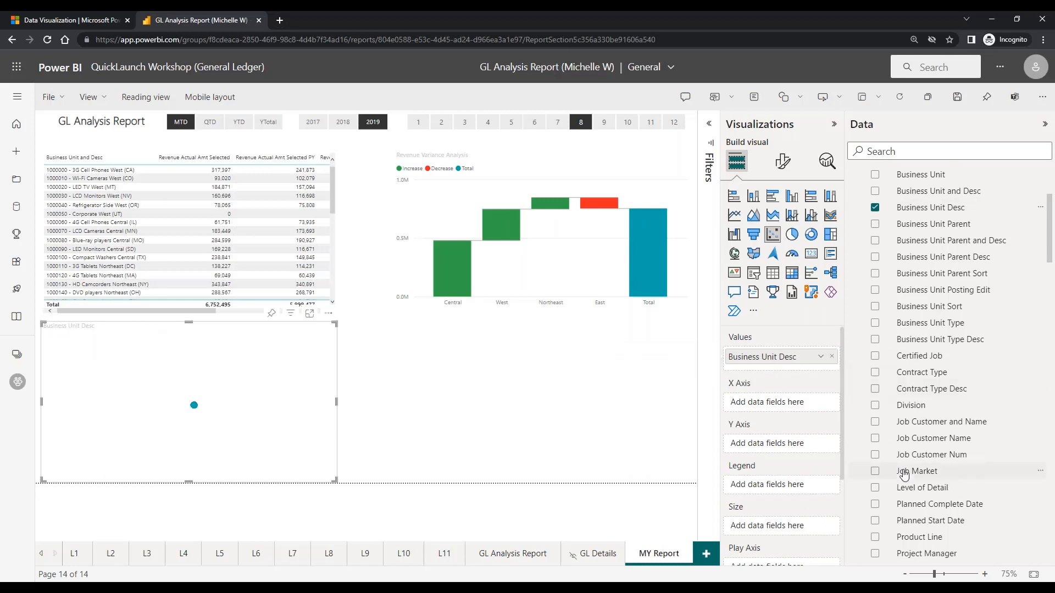
Add SubDivision to the scatter chart's Values, placed above Business Unit Desc
scroll(904, 474, "down", 1)
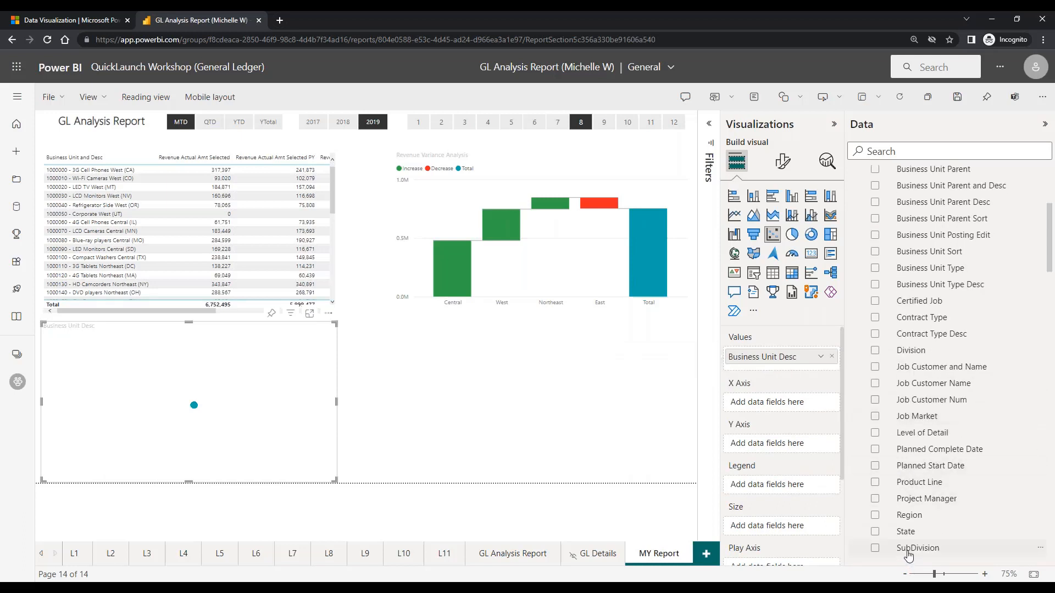
left_click_drag(908, 555, 783, 357)
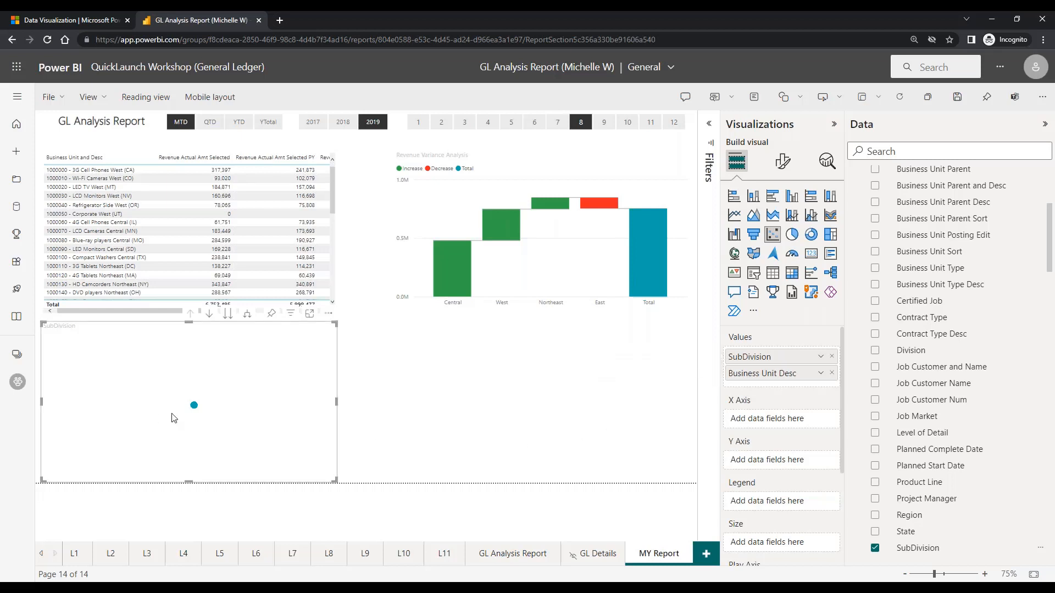
mouse_move(195, 410)
Put the Gross Profit Actual Amt Selected measure from the Gross Profit account measures on the scatter chart's X axis
scroll(876, 324, "up", 1)
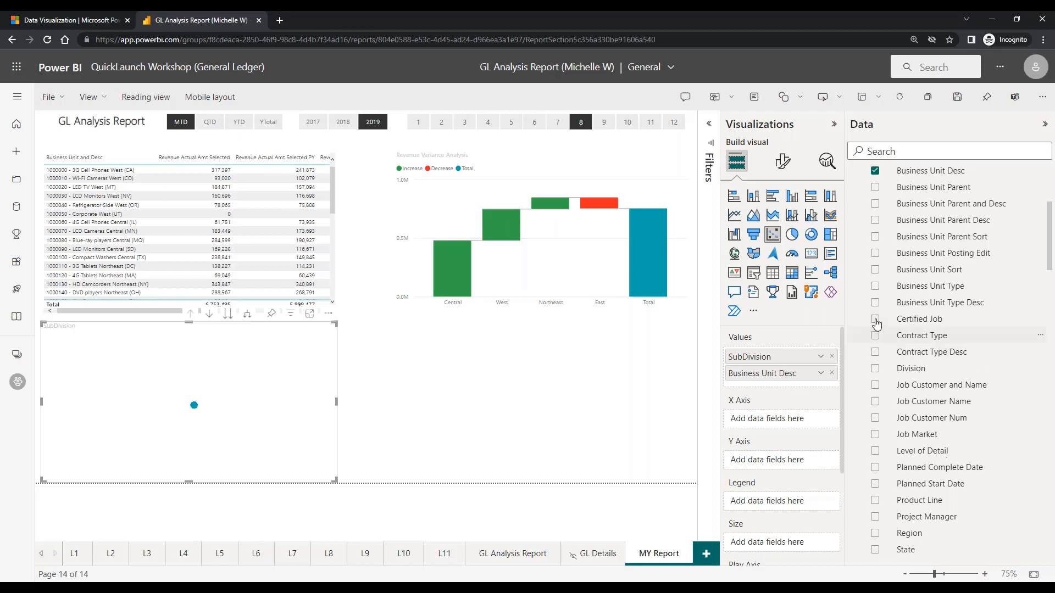
scroll(876, 324, "up", 3)
left_click(853, 187)
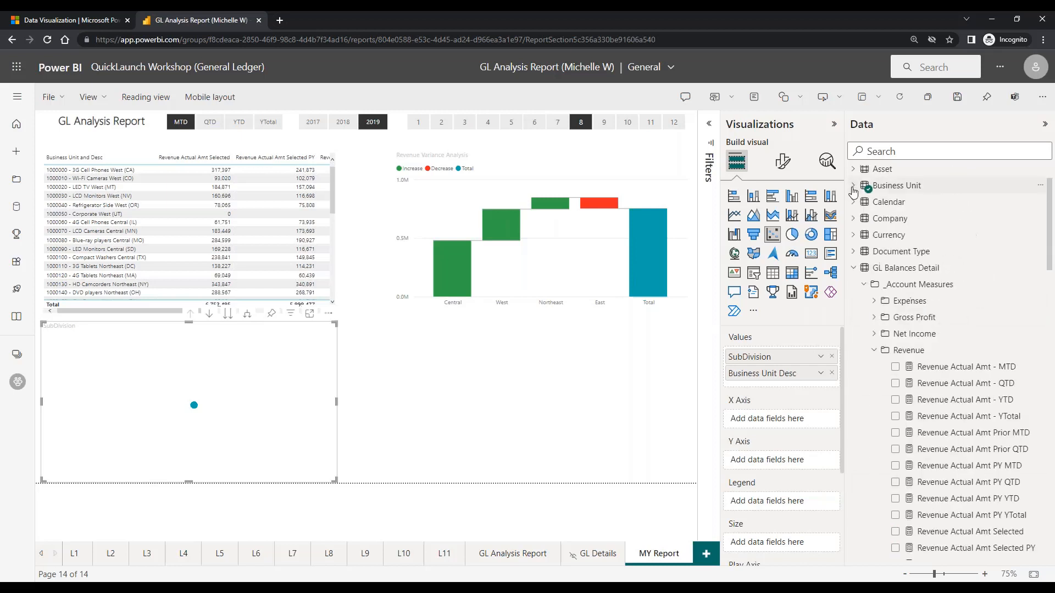
left_click(873, 351)
left_click(874, 318)
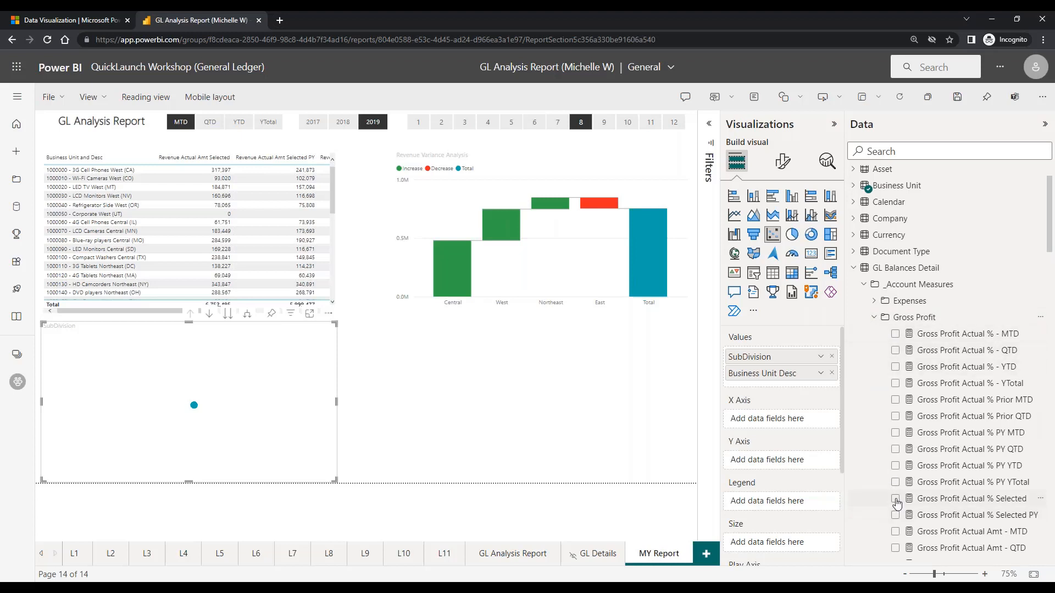
scroll(897, 502, "down", 2)
scroll(897, 502, "down", 1)
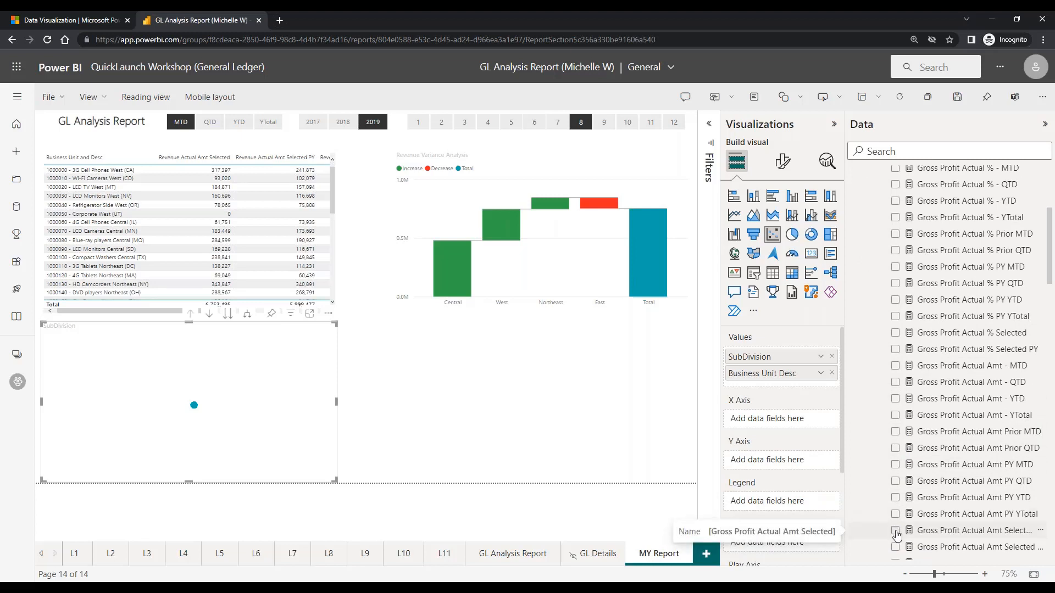
scroll(896, 534, "down", 1)
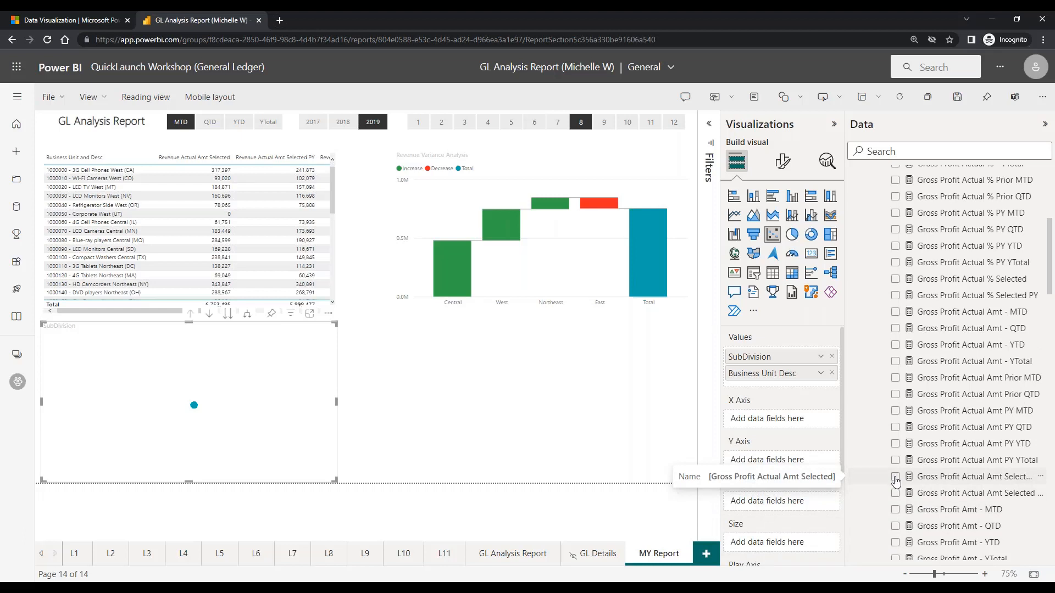
left_click(896, 477)
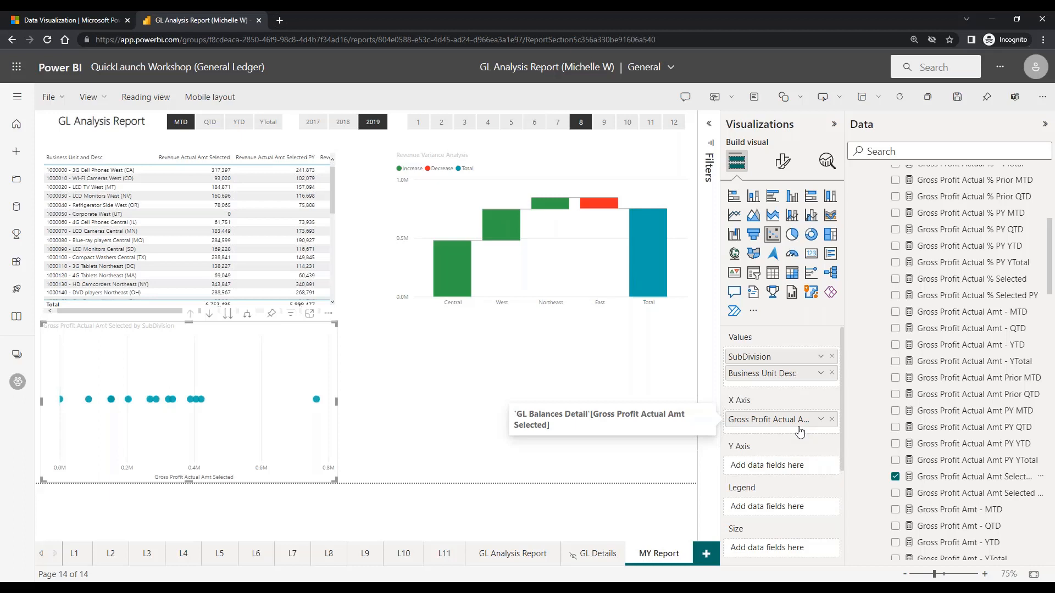
Put the Gross Profit Actual % Selected measure on the scatter chart's Y axis
mouse_move(321, 403)
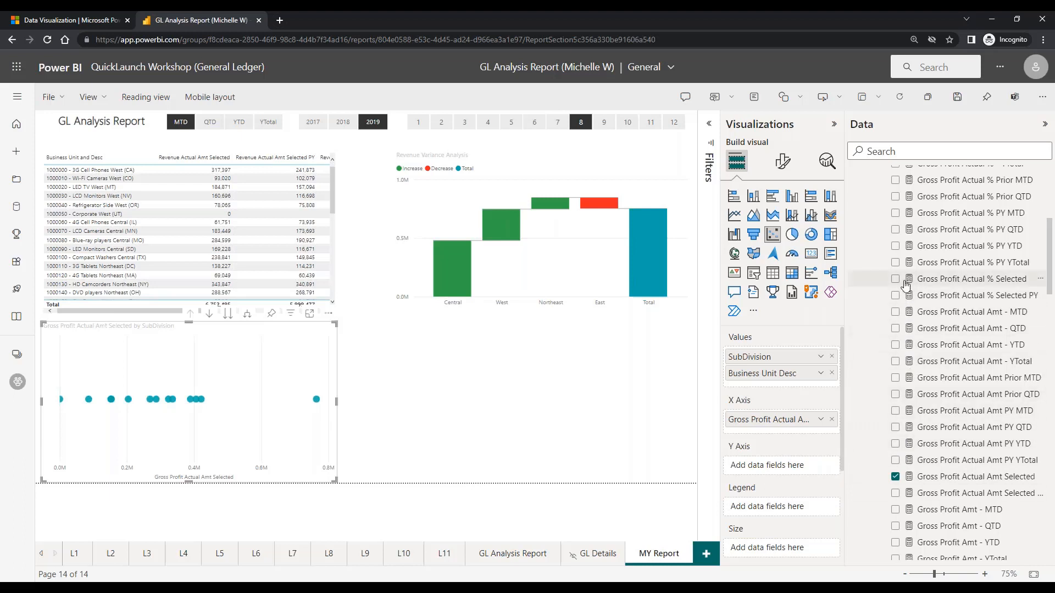
left_click_drag(908, 279, 777, 471)
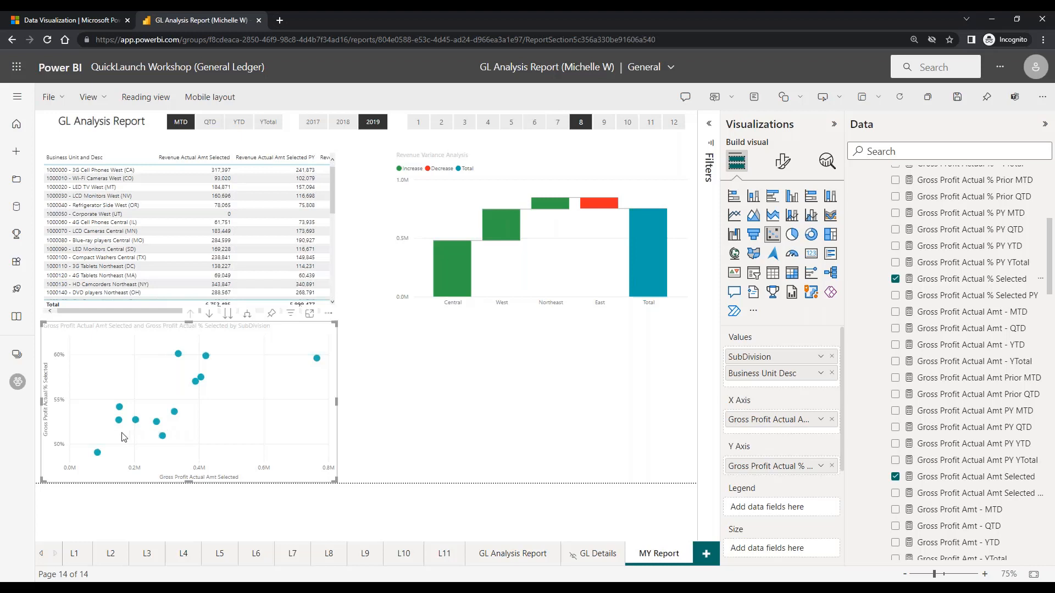
mouse_move(98, 455)
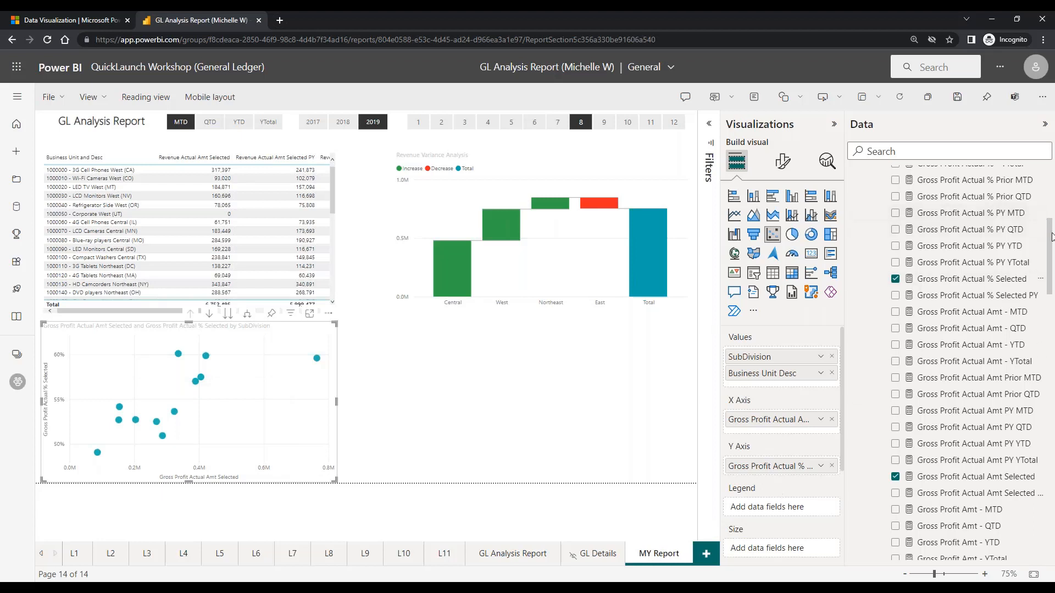
Use Division from the Business Unit table as the scatter chart's legend
scroll(1049, 204, "up", 2)
left_click_drag(1049, 204, 1050, 166)
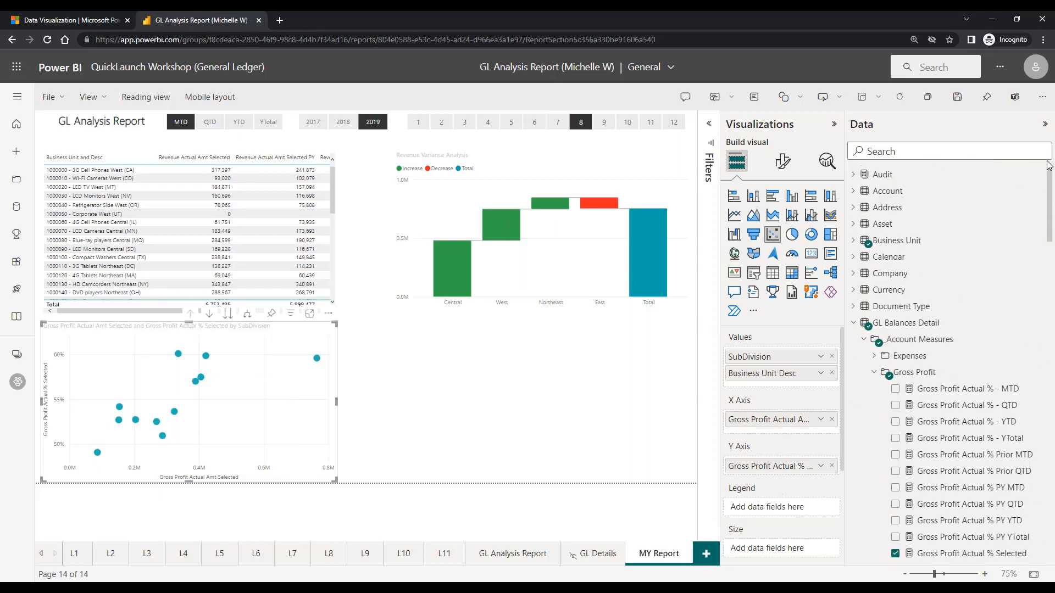
left_click(853, 325)
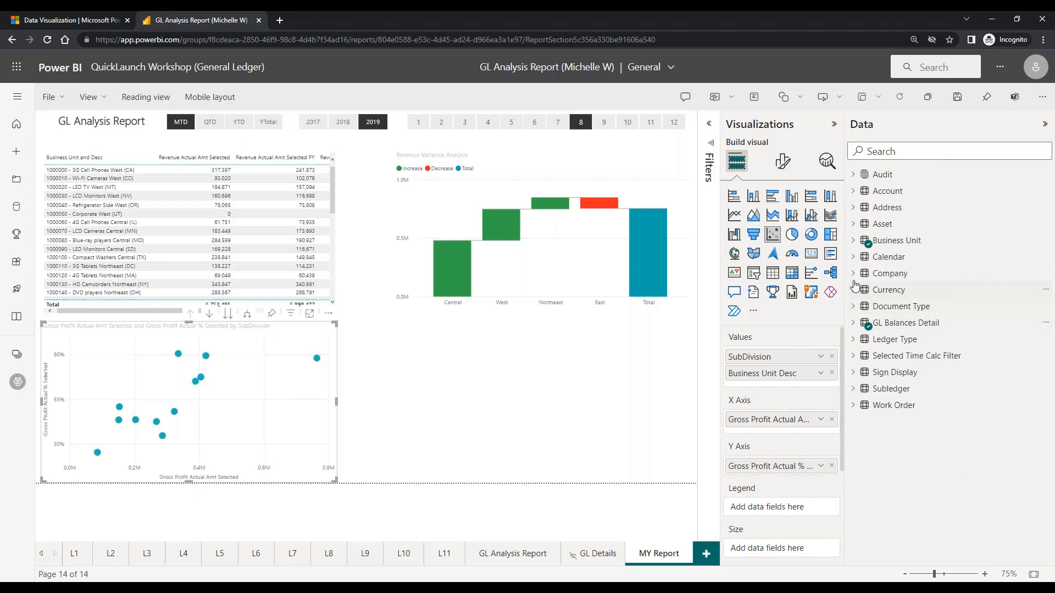
left_click(854, 241)
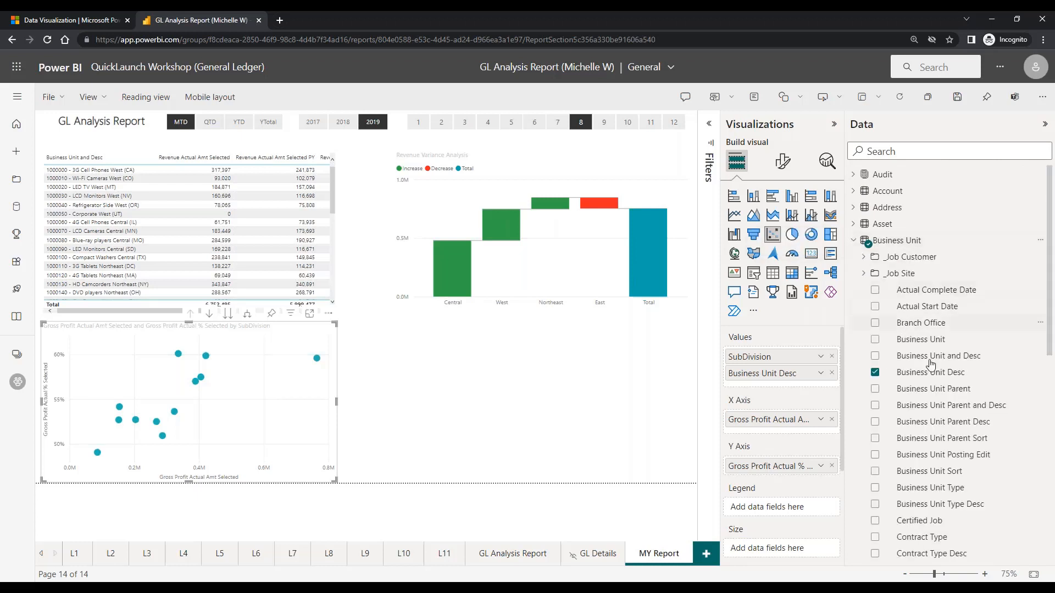
scroll(938, 441, "down", 5)
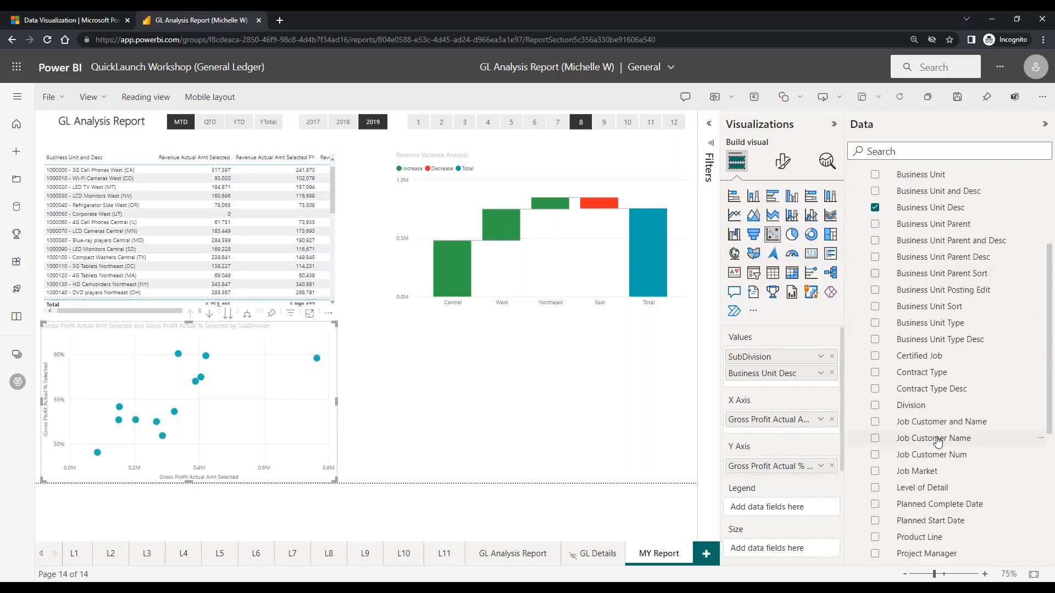
scroll(937, 441, "down", 1)
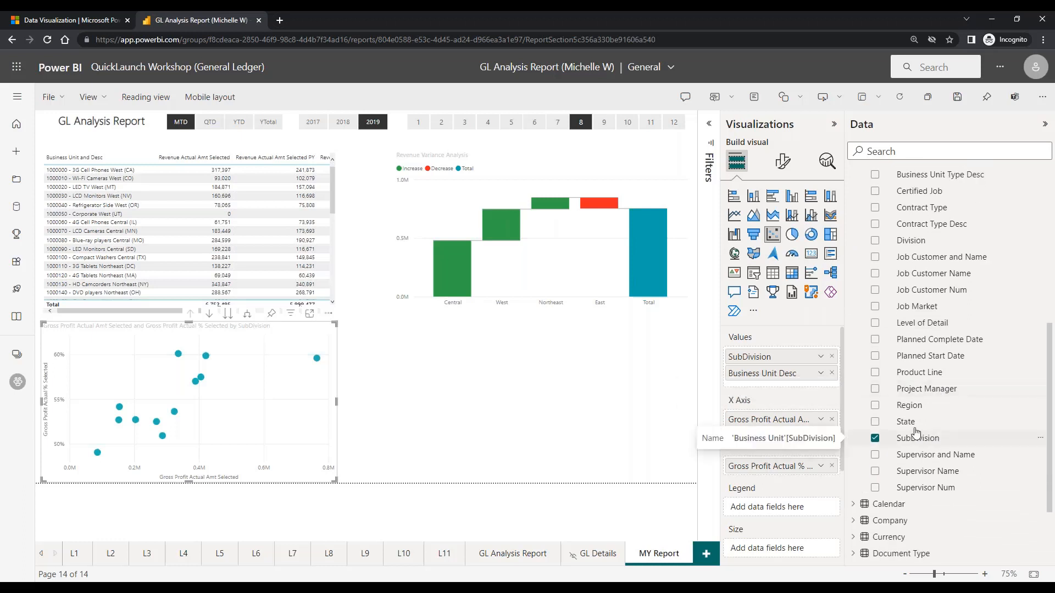
left_click_drag(911, 242, 772, 512)
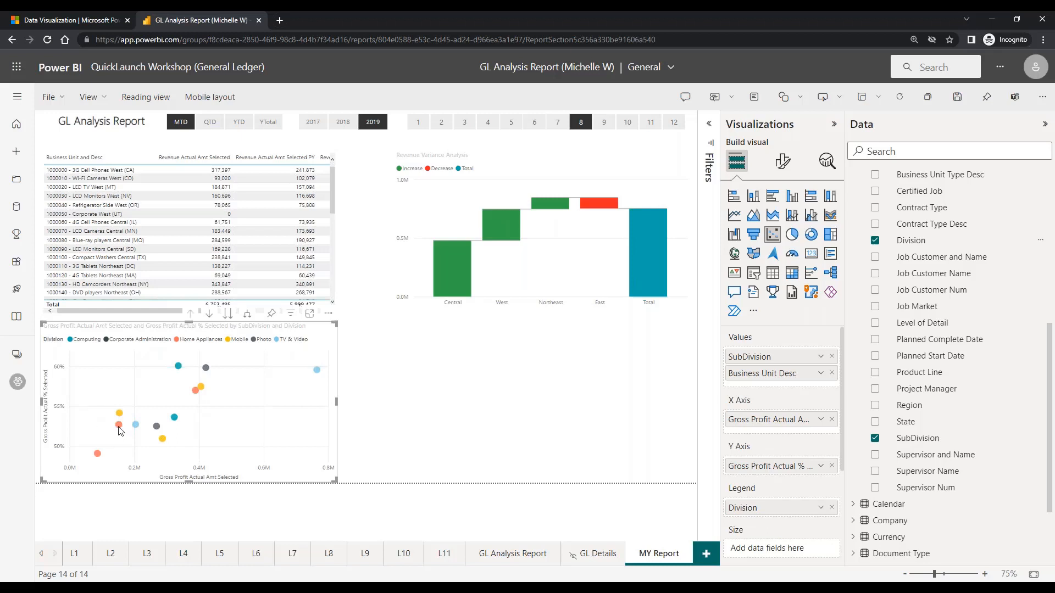
mouse_move(103, 458)
mouse_move(317, 375)
Size the scatter chart's bubbles by the Revenue Actual Amt Selected measure from the Revenue account measures
scroll(860, 246, "up", 6)
left_click(858, 243)
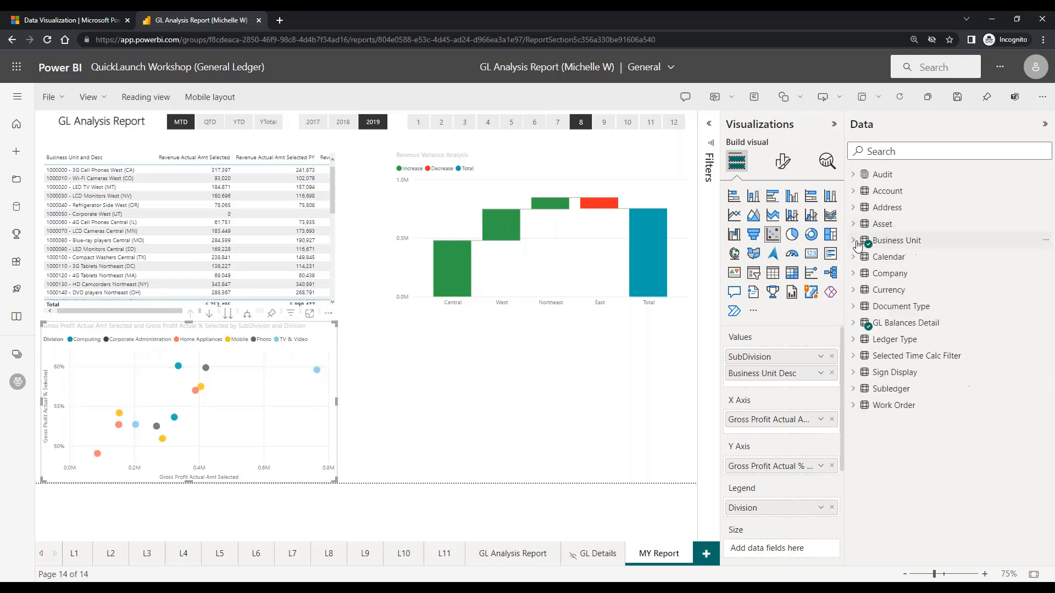
left_click(854, 323)
scroll(939, 365, "down", 1)
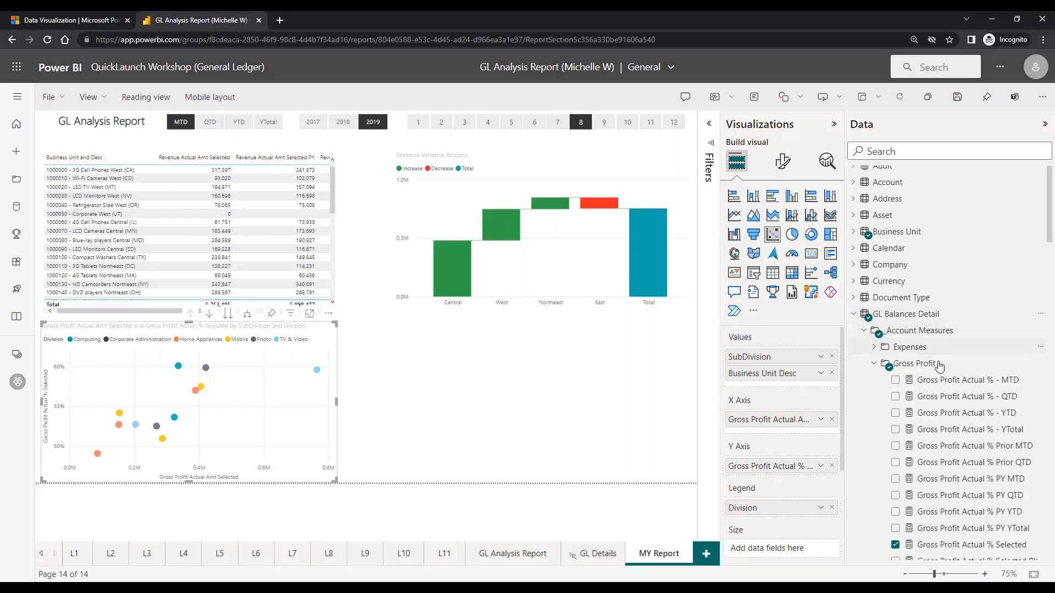
scroll(939, 365, "down", 2)
left_click(875, 263)
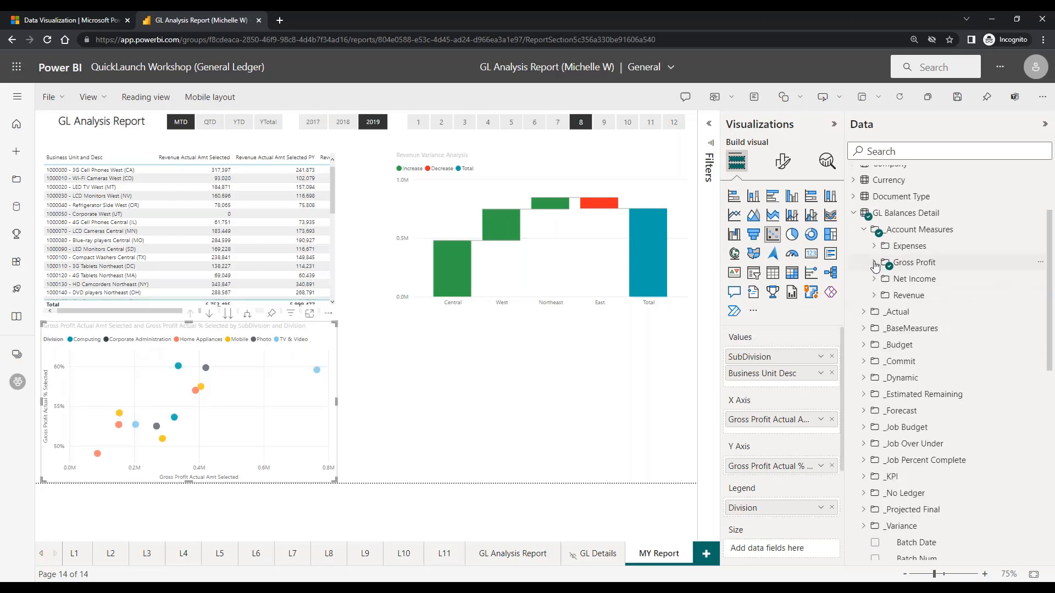
left_click(874, 295)
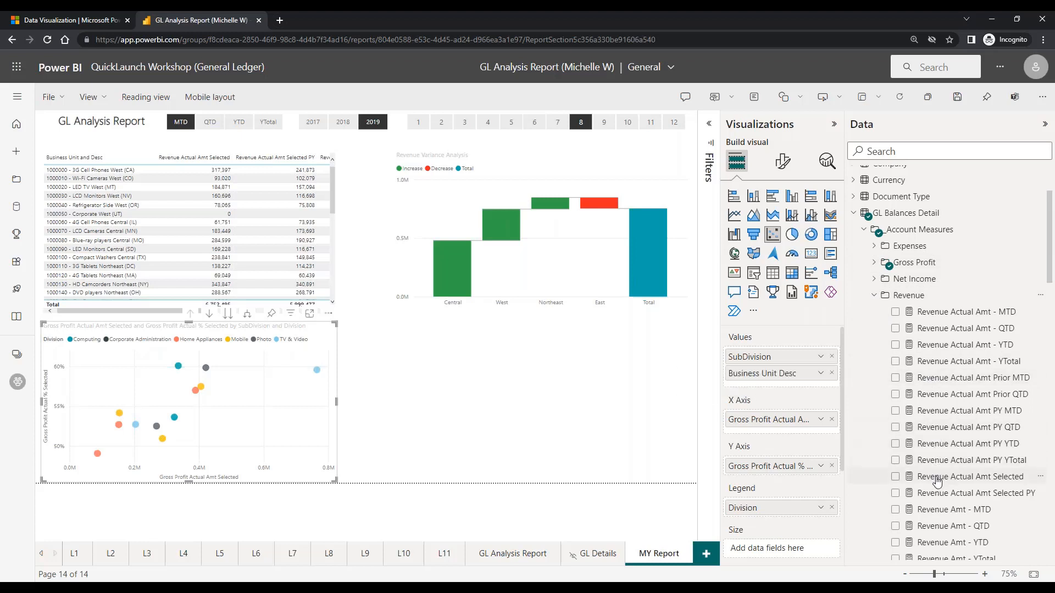
left_click_drag(937, 481, 772, 551)
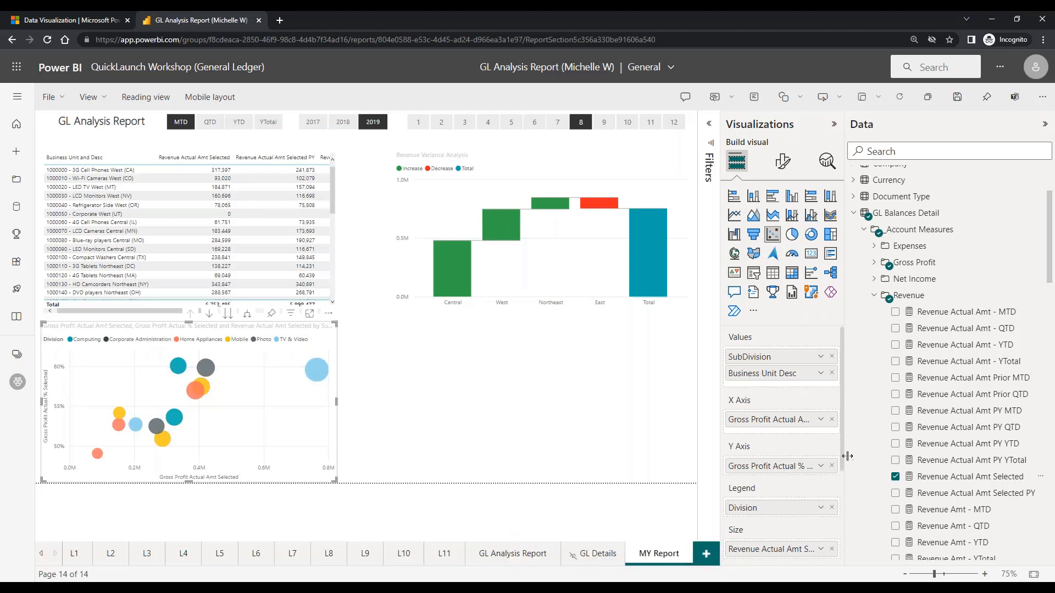
Add the Expenses Actual Amt Selected measure from the Expenses account measures to the scatter chart's tooltips
left_click_drag(843, 449, 839, 565)
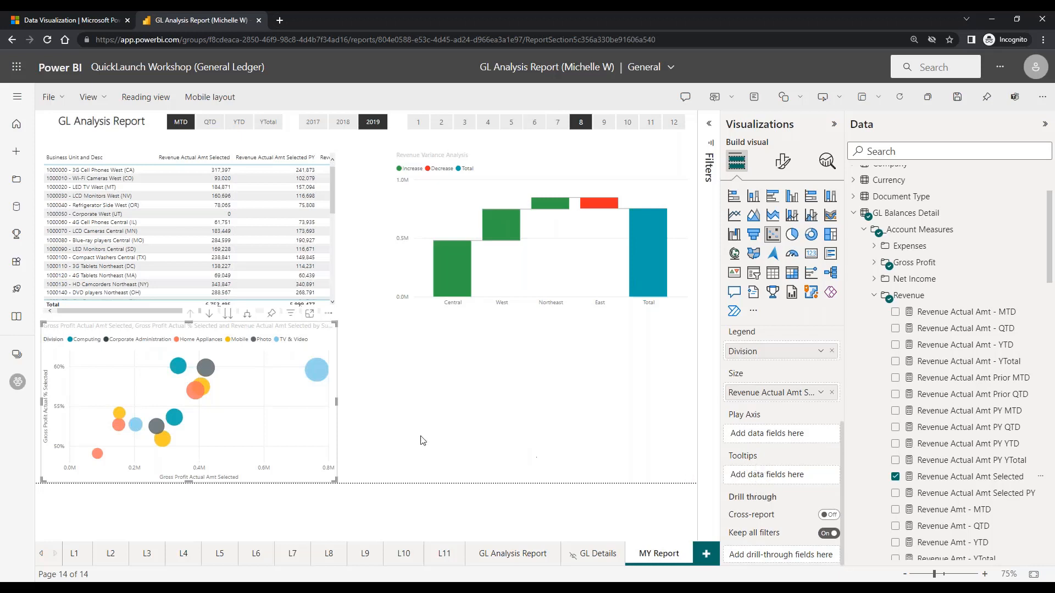
left_click(874, 247)
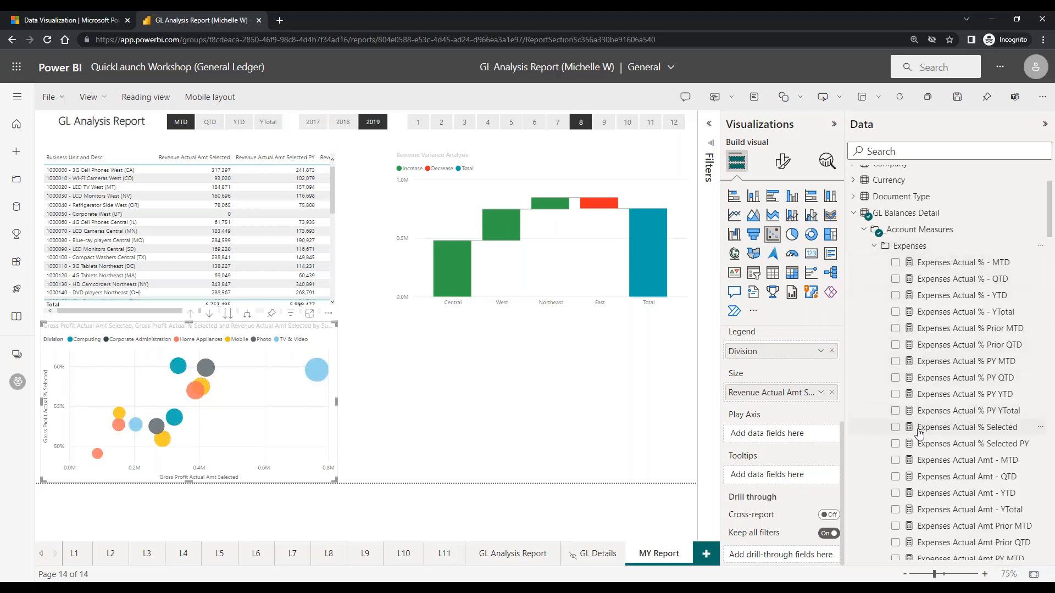
scroll(922, 467, "down", 2)
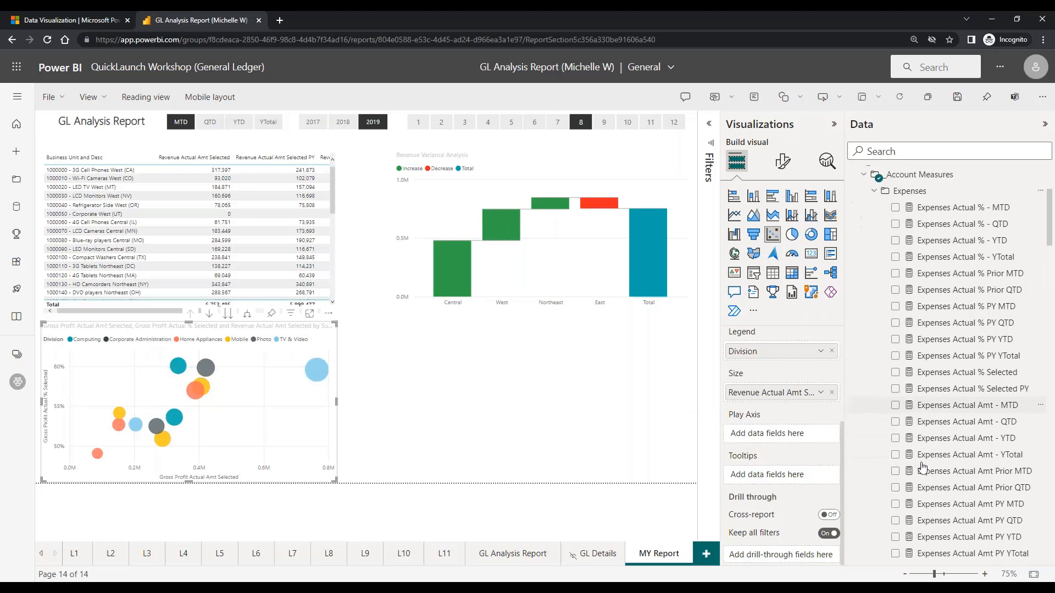
left_click_drag(914, 519, 802, 484)
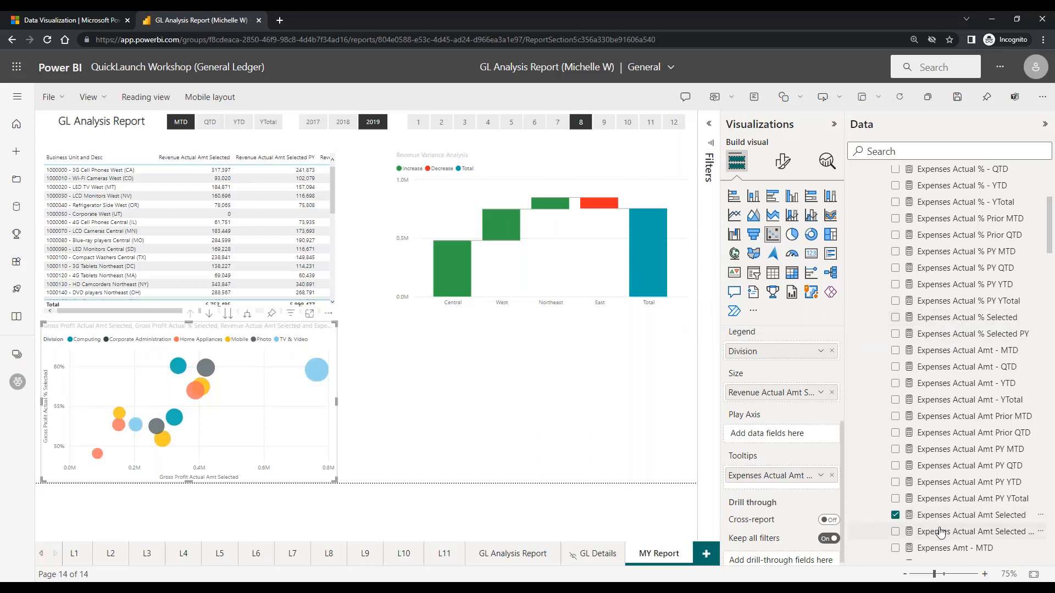
Add the Expenses Actual Amt Selected PY measure and both Expenses Var Amt Actual PY Selected measures to the scatter chart's tooltips
left_click_drag(940, 532, 775, 492)
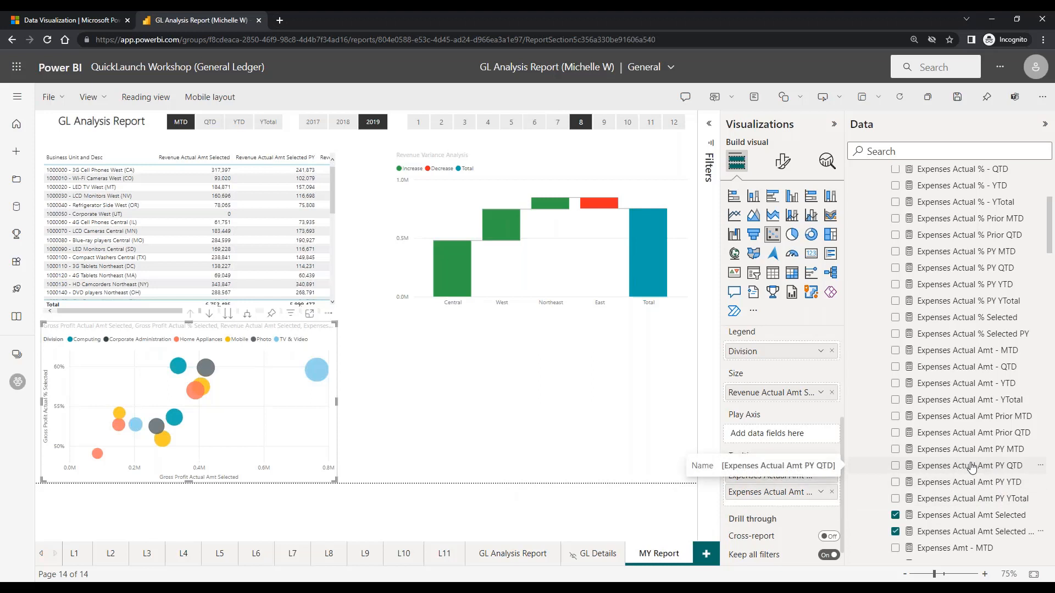
scroll(972, 467, "down", 5)
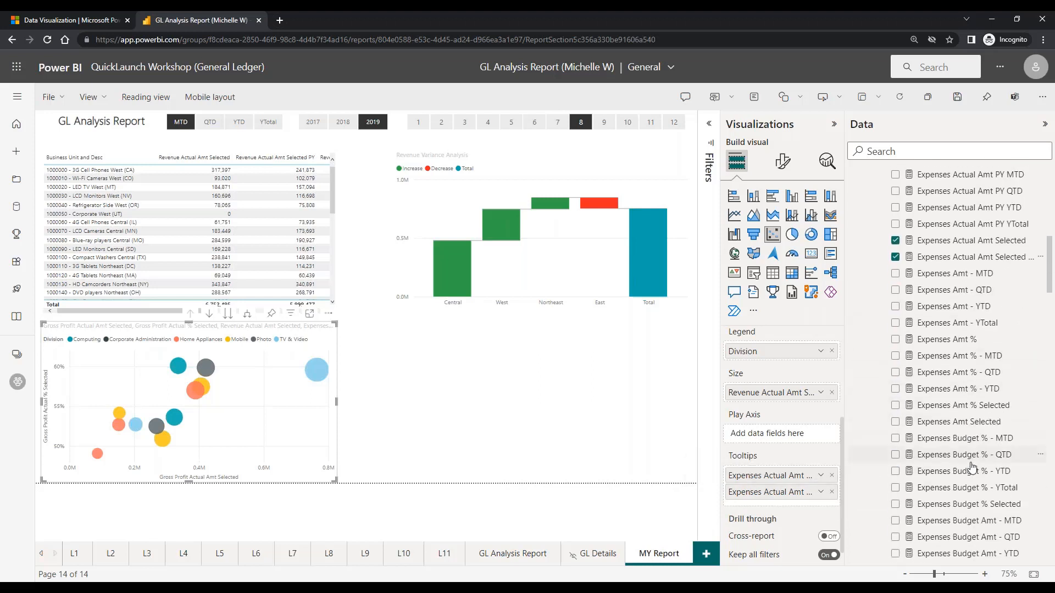
scroll(973, 467, "down", 3)
scroll(972, 467, "down", 2)
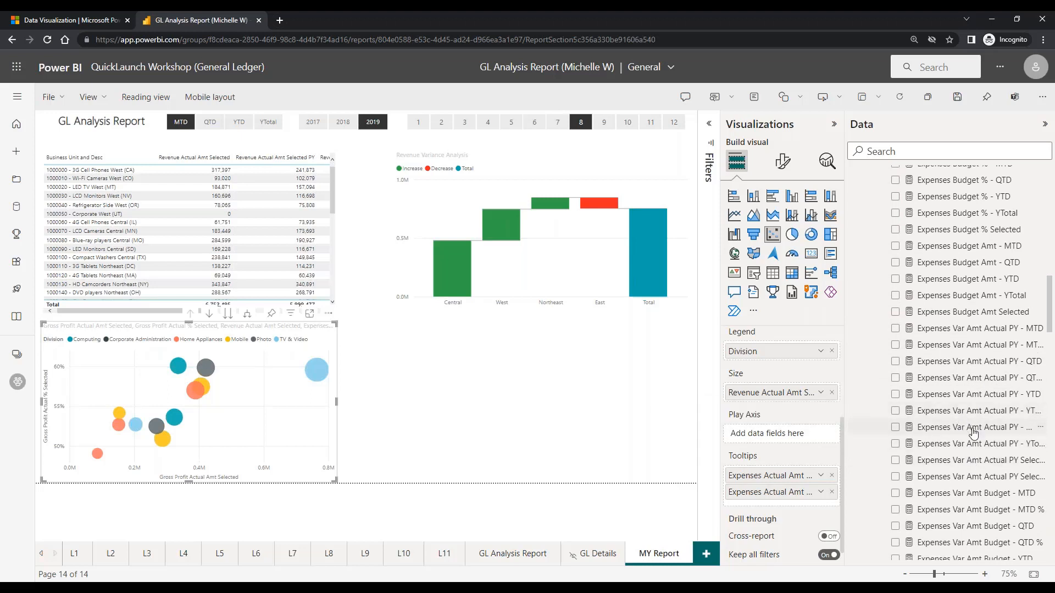
left_click_drag(906, 461, 791, 503)
left_click_drag(909, 478, 792, 523)
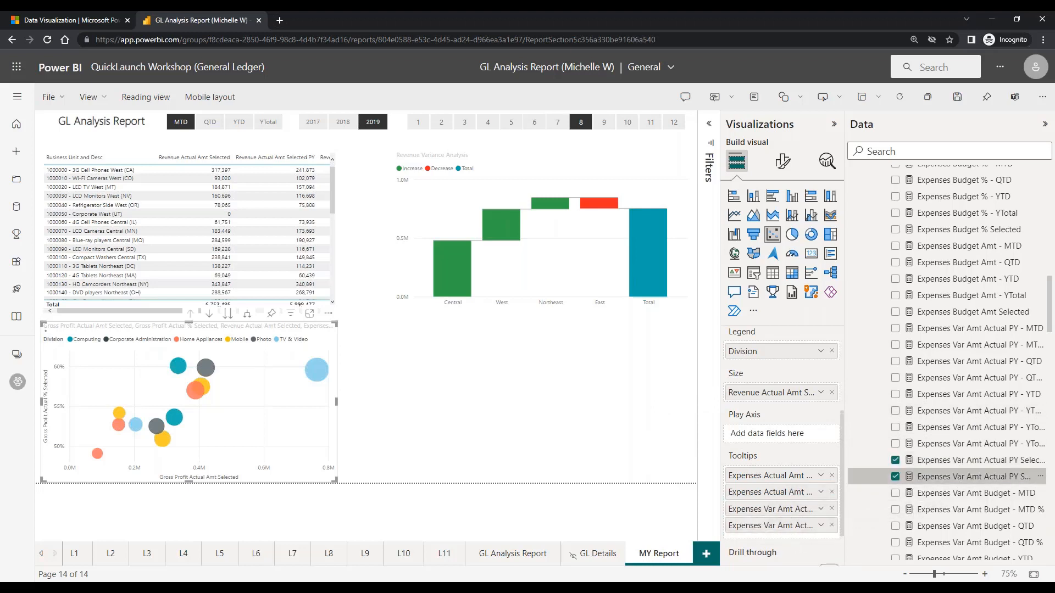
Turn on category labels for the bubbles of the scatter chart
mouse_move(322, 372)
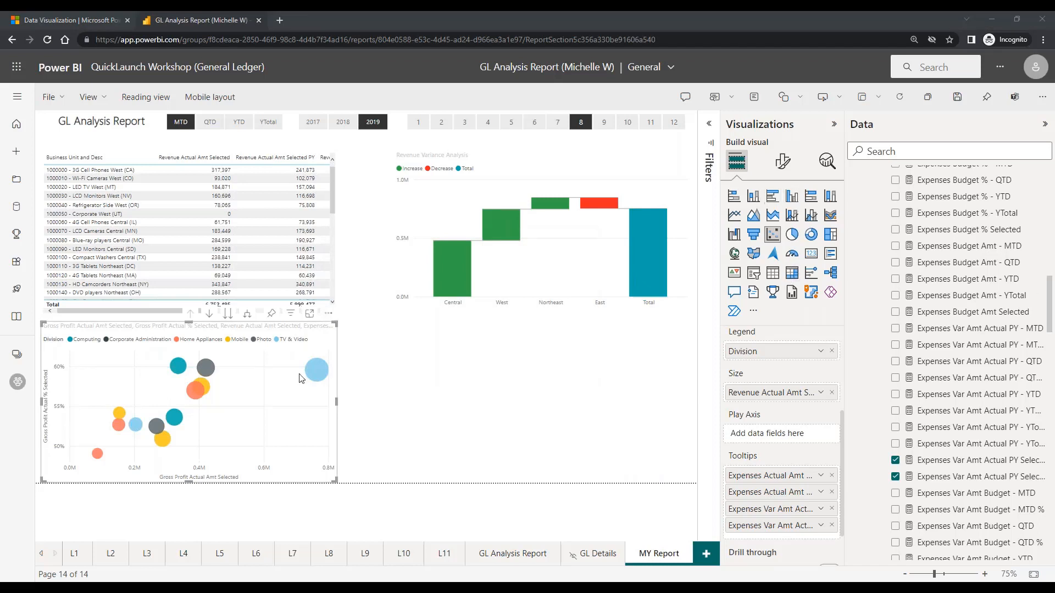
left_click(784, 163)
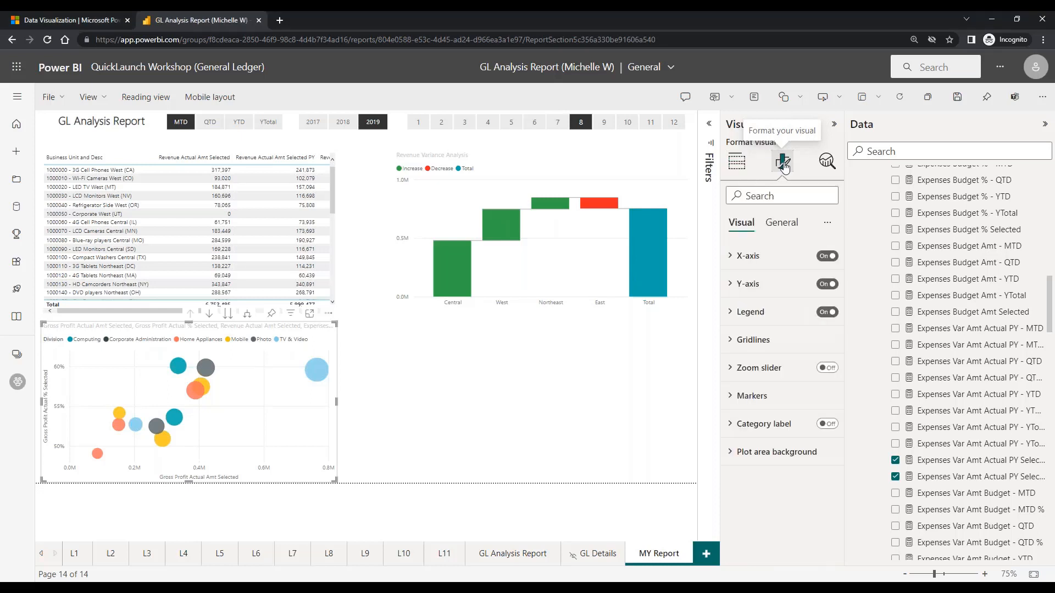
left_click(829, 428)
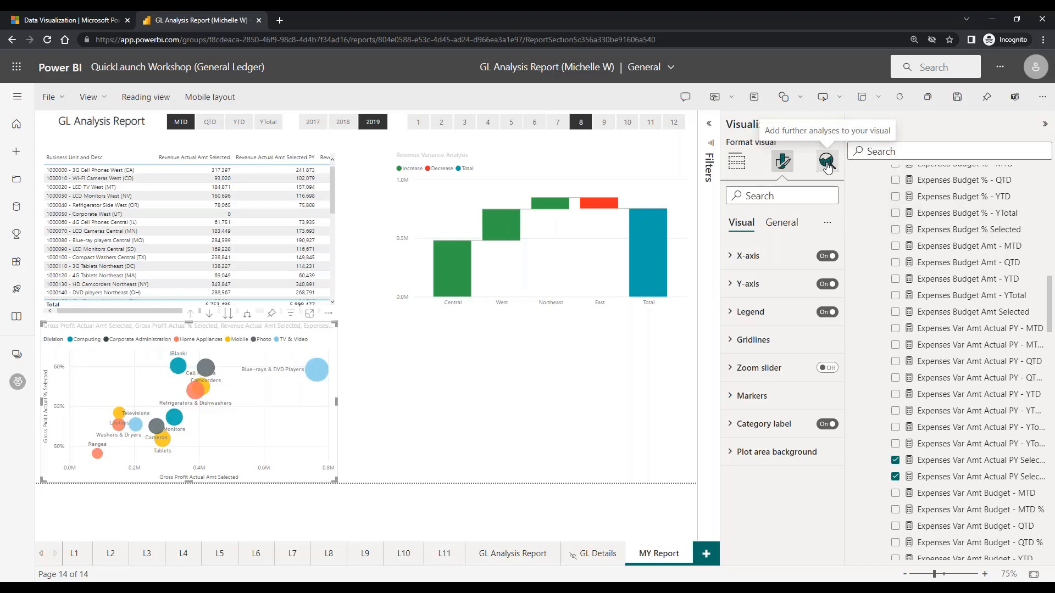
Change the scatter chart's title text to "Gross Profit Analysis" and deselect the chart
left_click(780, 223)
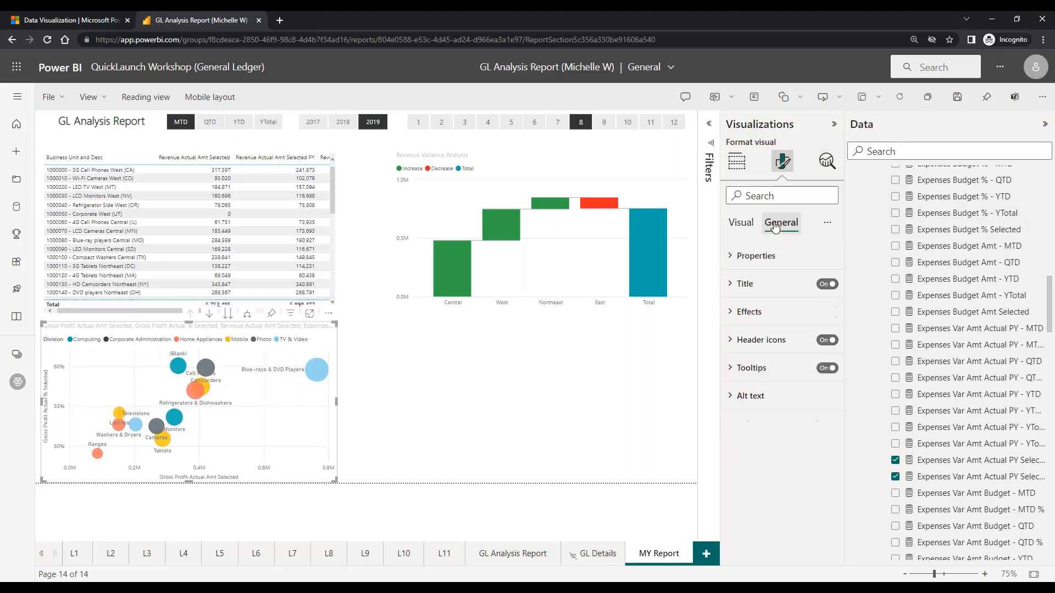
left_click(729, 289)
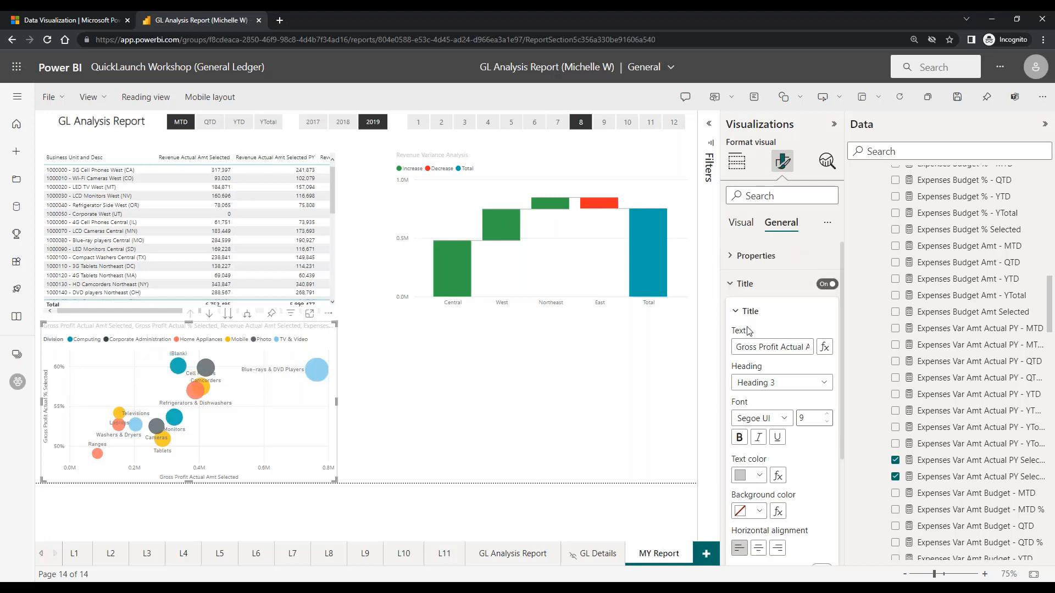
triple_click(783, 346)
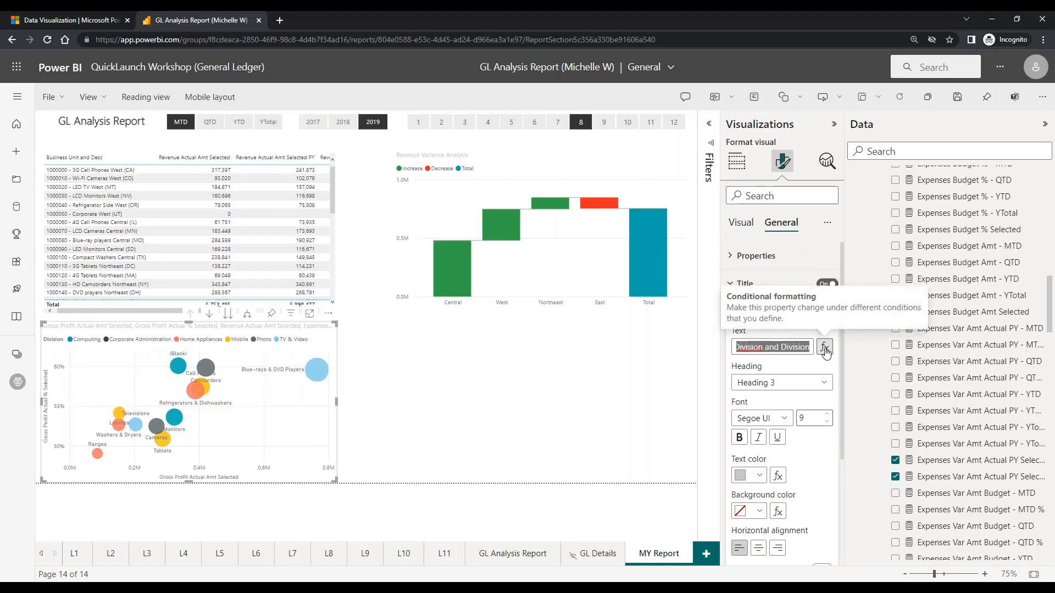
type("Gross Profit Analysis")
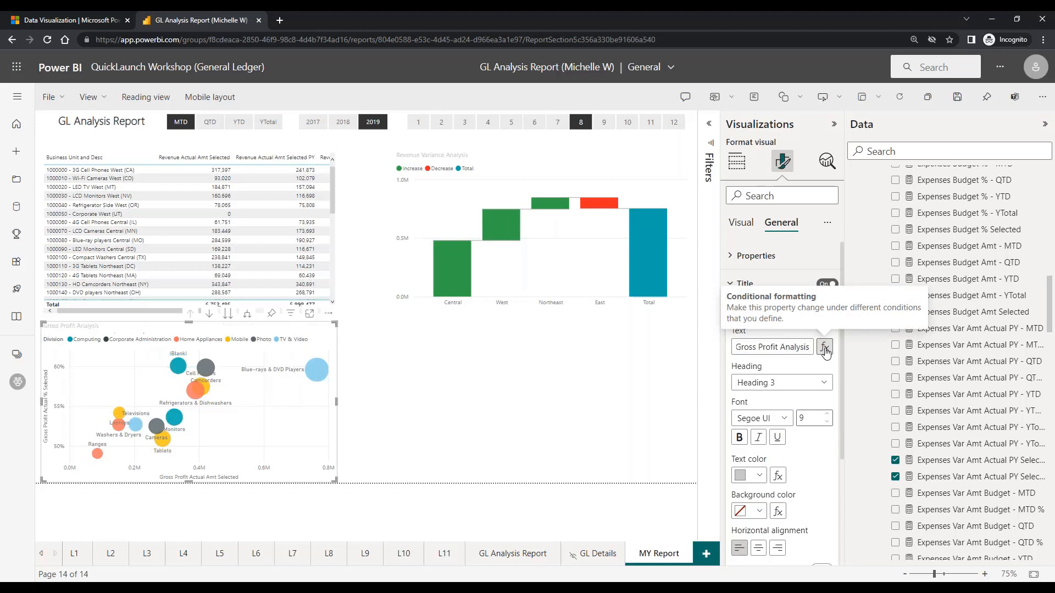
left_click(589, 365)
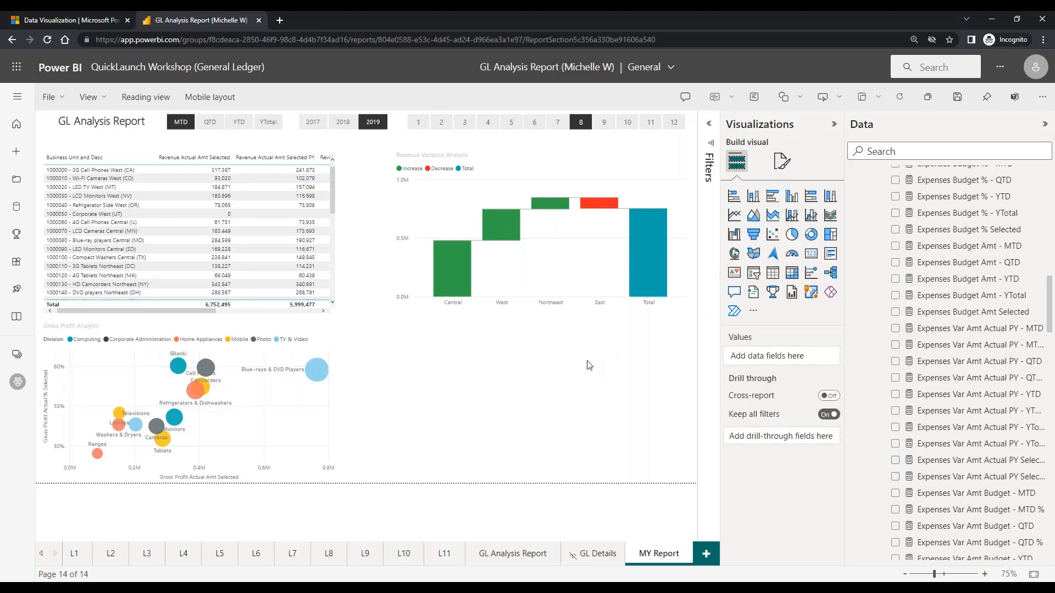